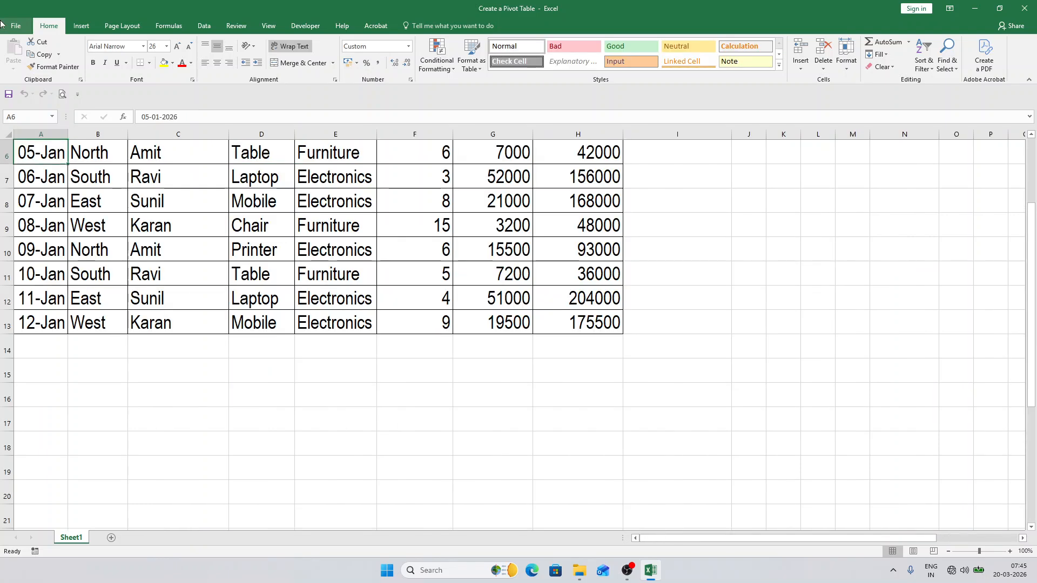
Step: Examine the column headings of the sales table, from Date across to Unit Price
key("ctrl+Home")
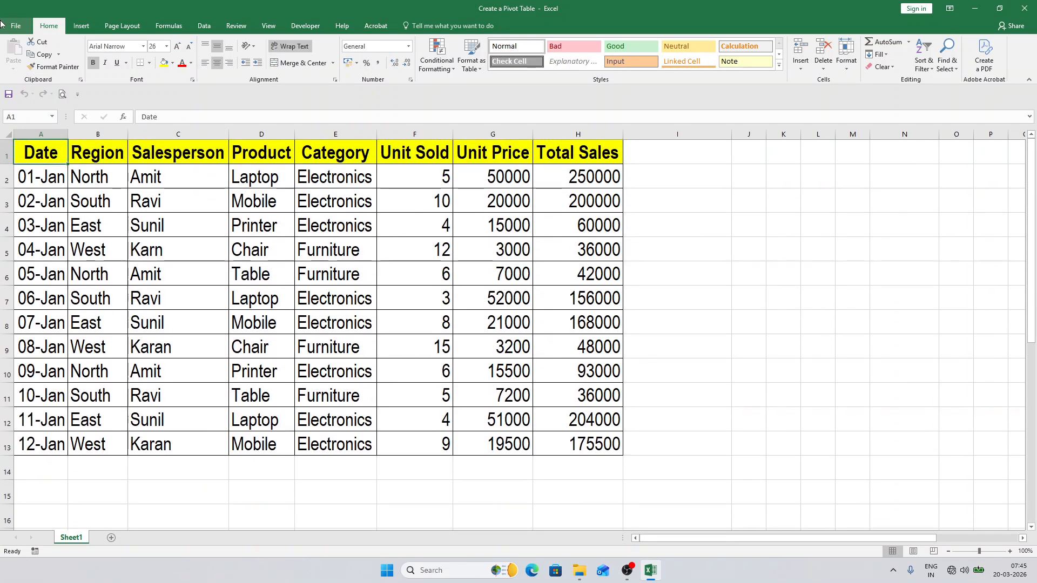
key("Right")
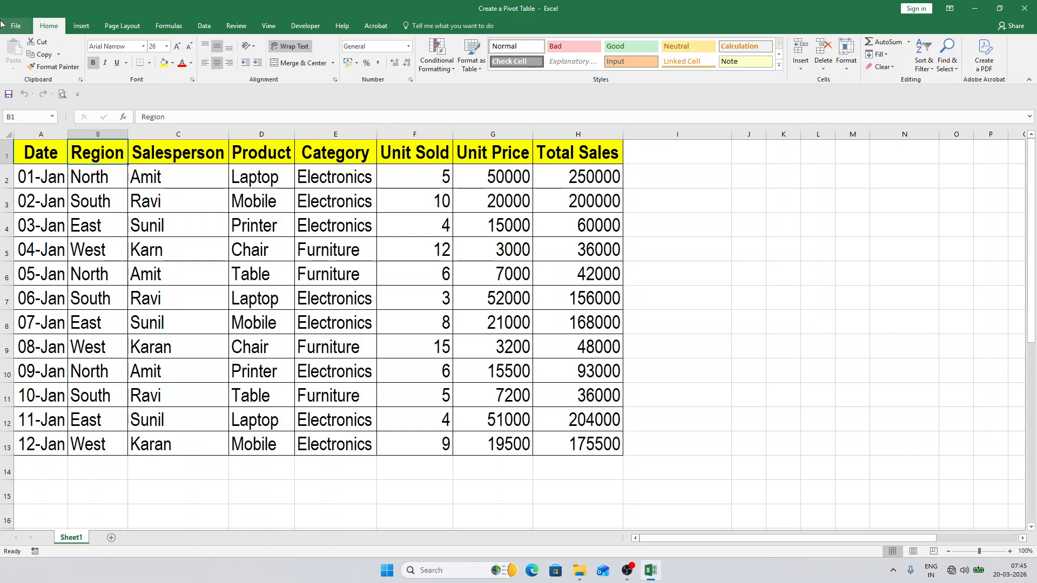
key("Right")
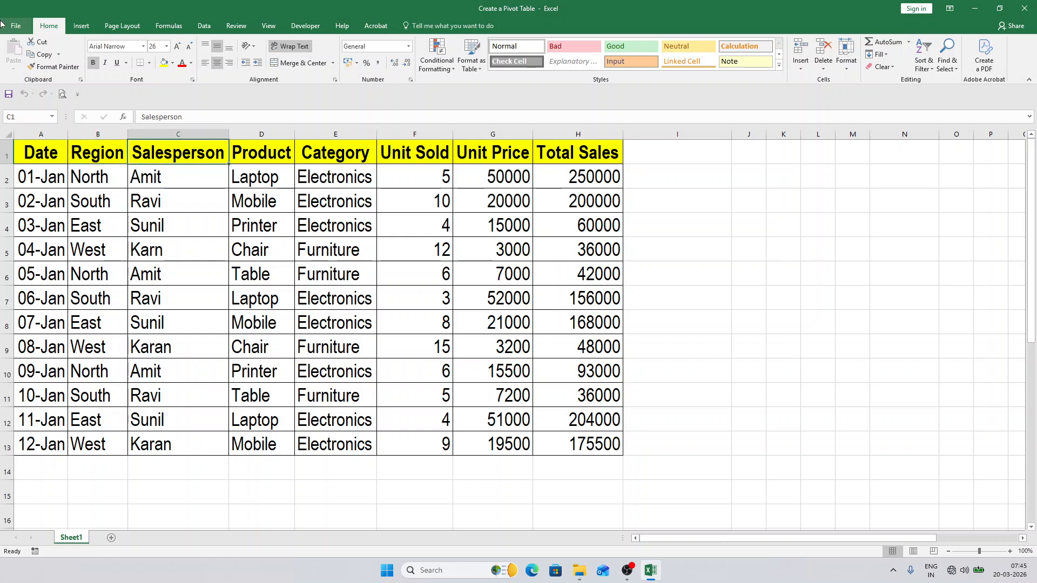
key("Right")
key("Right")
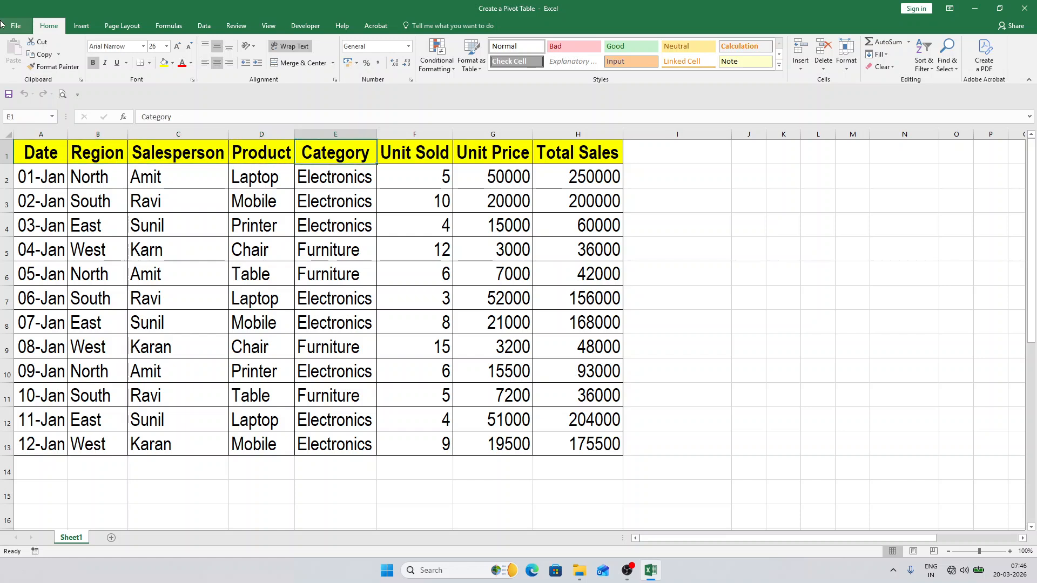
key("Right")
key("Right")
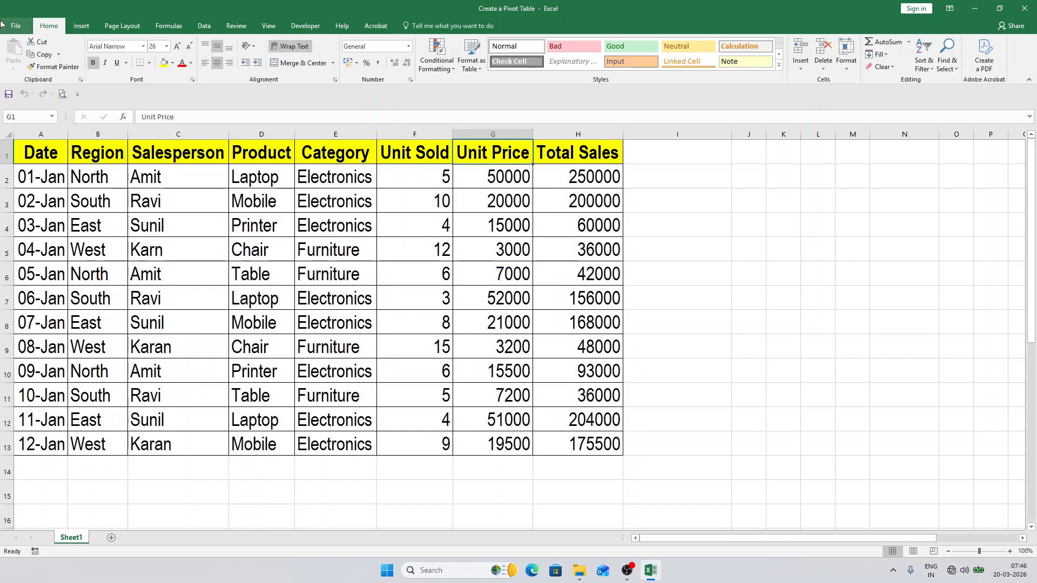
key("Down")
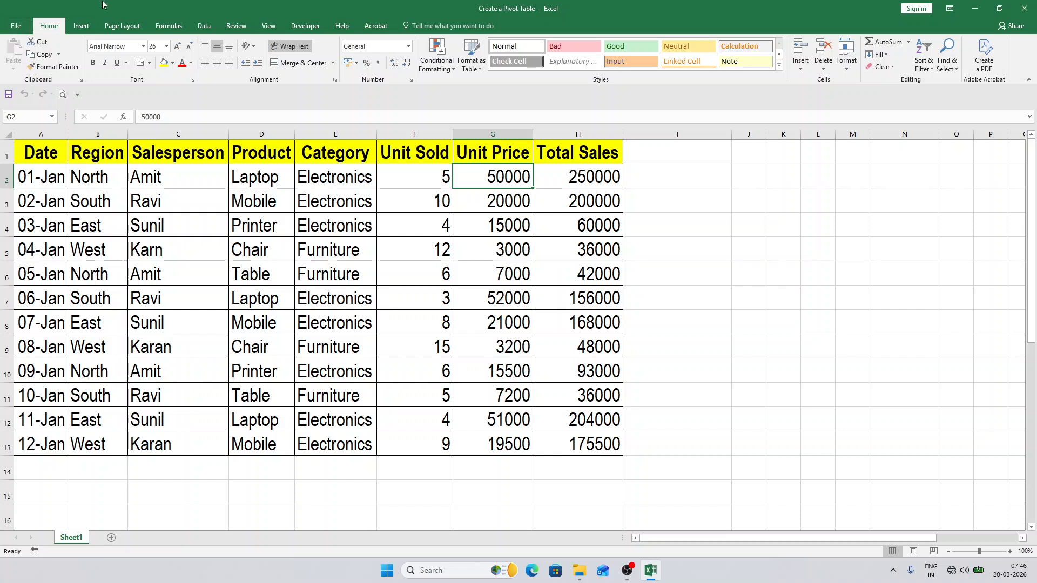
Step: Create a PivotTable on a new worksheet from Sheet1 range A1:H13, with Region as rows and the sum of Total Sales as values
left_click(194, 243)
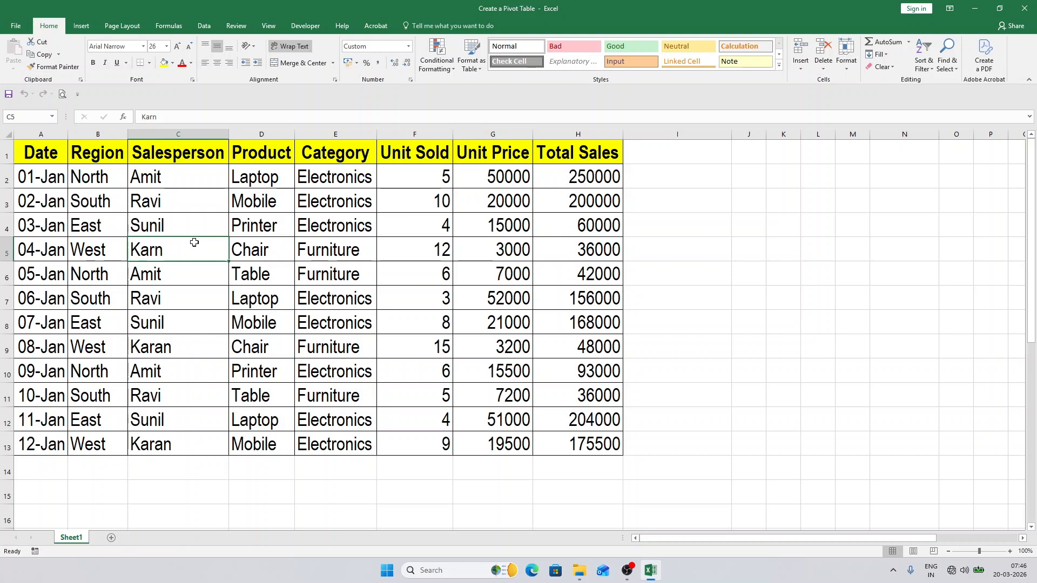
key("ctrl+a")
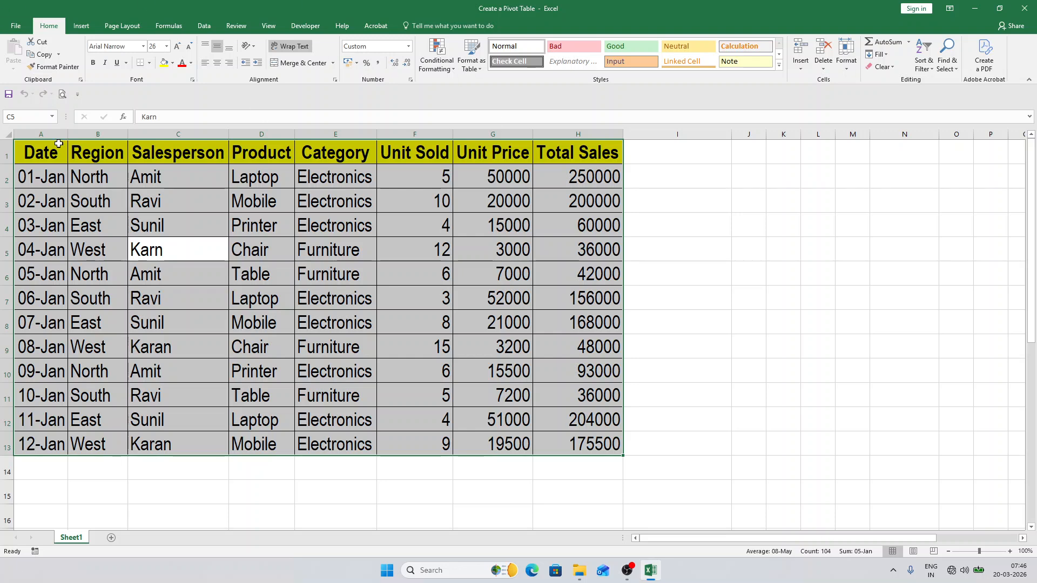
left_click(86, 25)
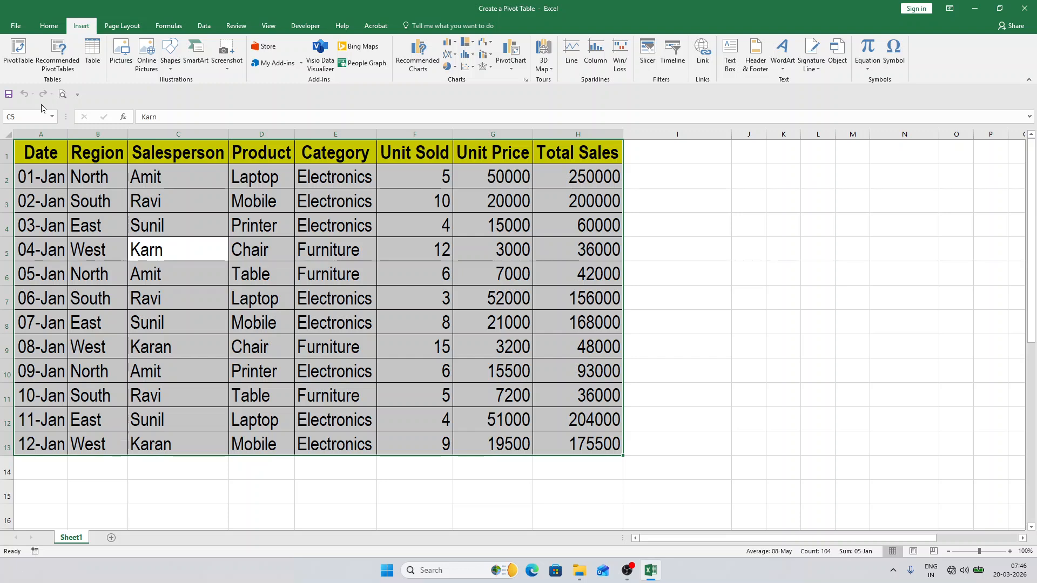
left_click(20, 53)
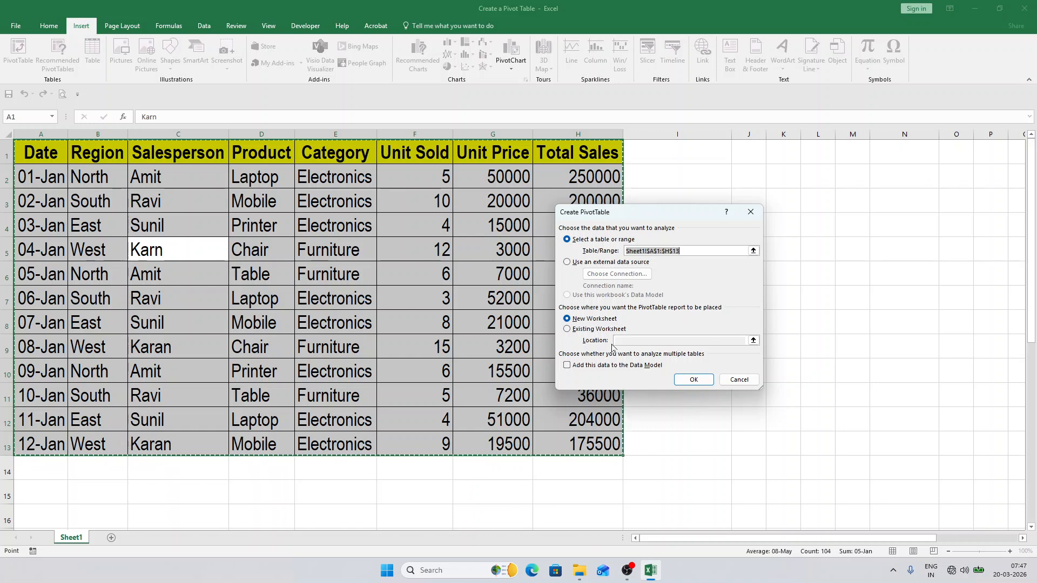
left_click(697, 380)
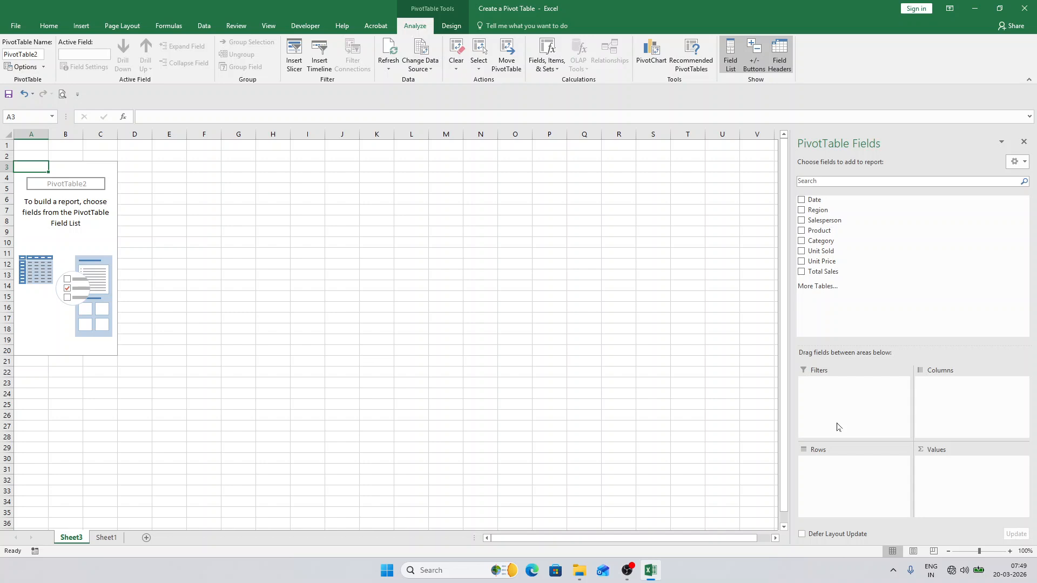
left_click(803, 212)
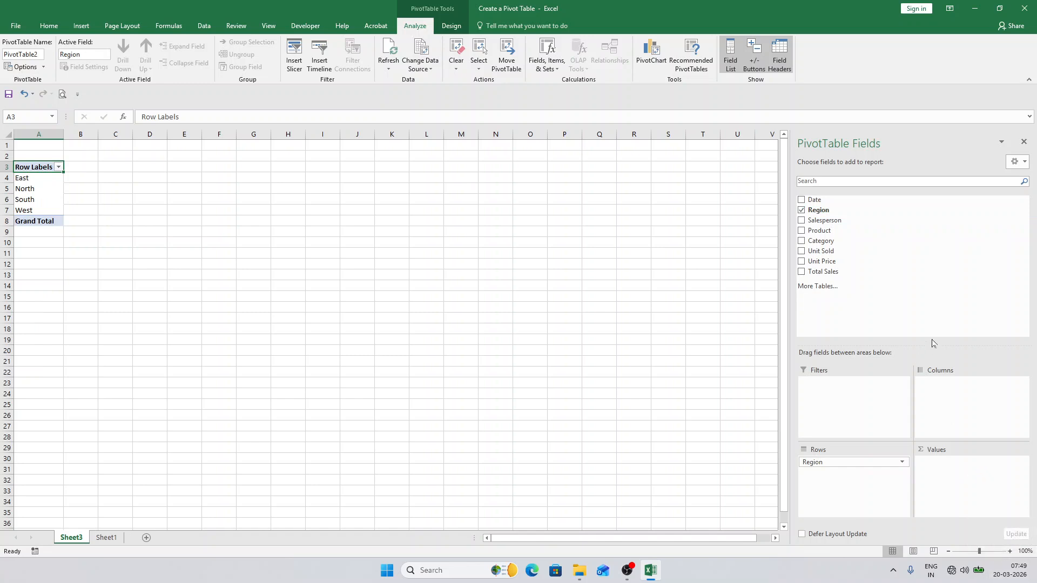
left_click(801, 273)
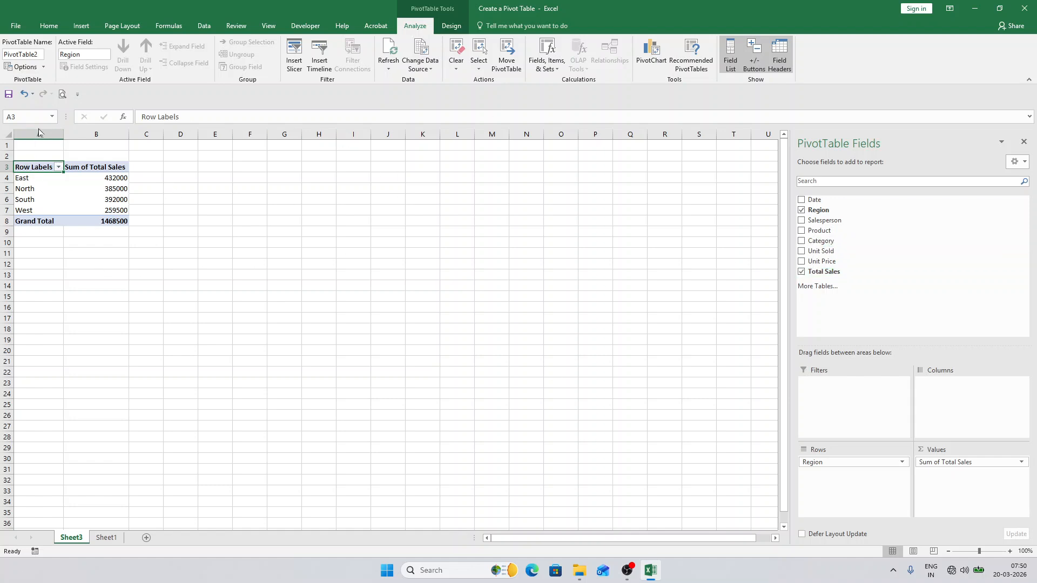
Step: Format the entire pivot table worksheet in Arial Narrow at font size 18
left_click(8, 135)
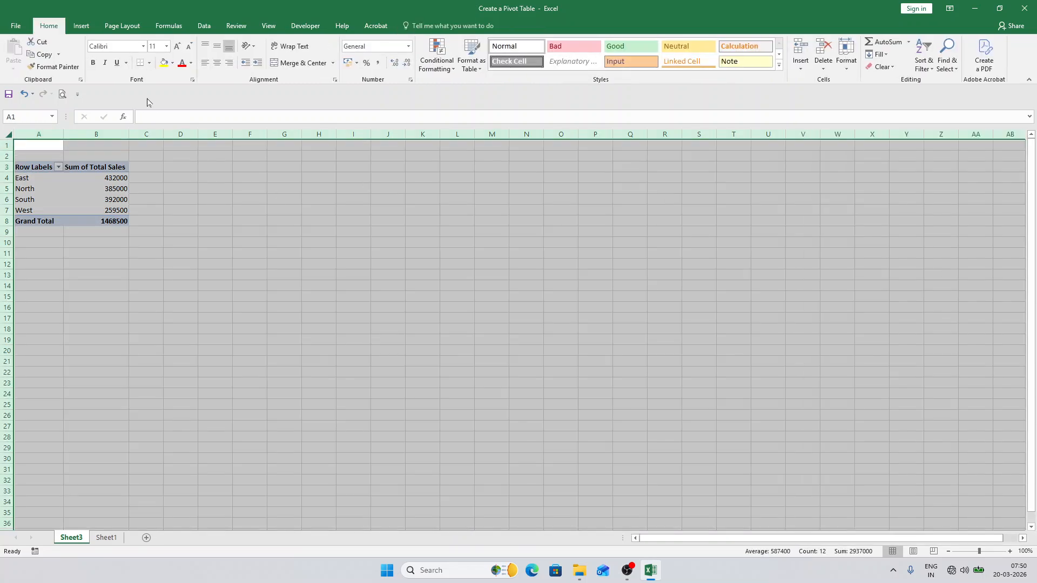
left_click(143, 47)
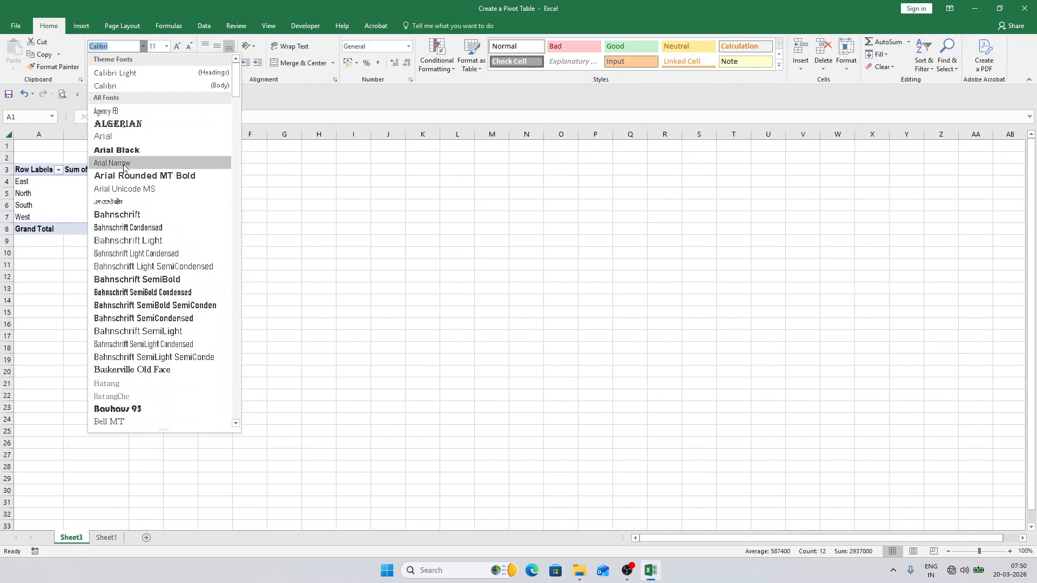
left_click(113, 163)
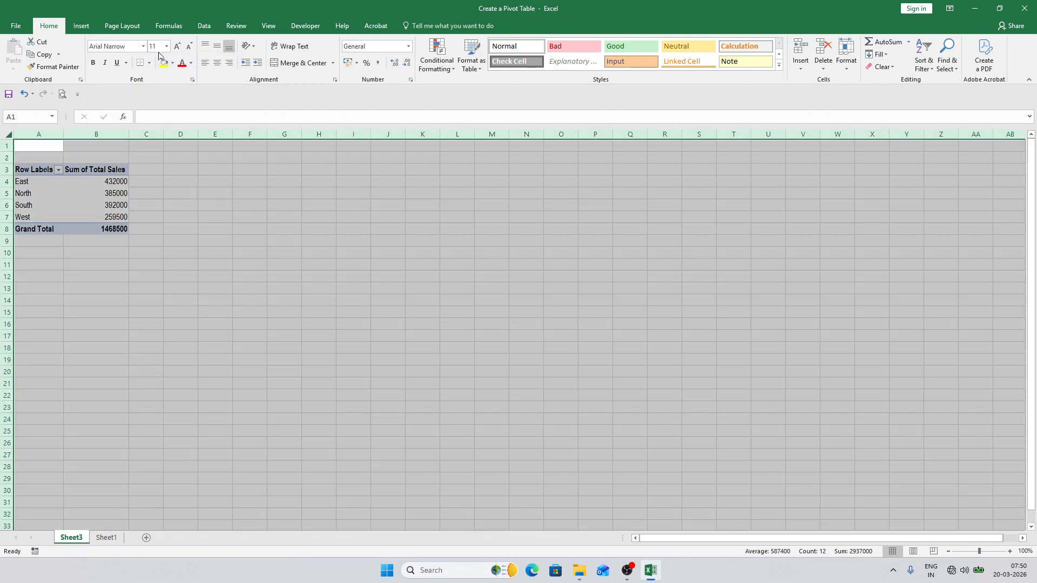
left_click(166, 47)
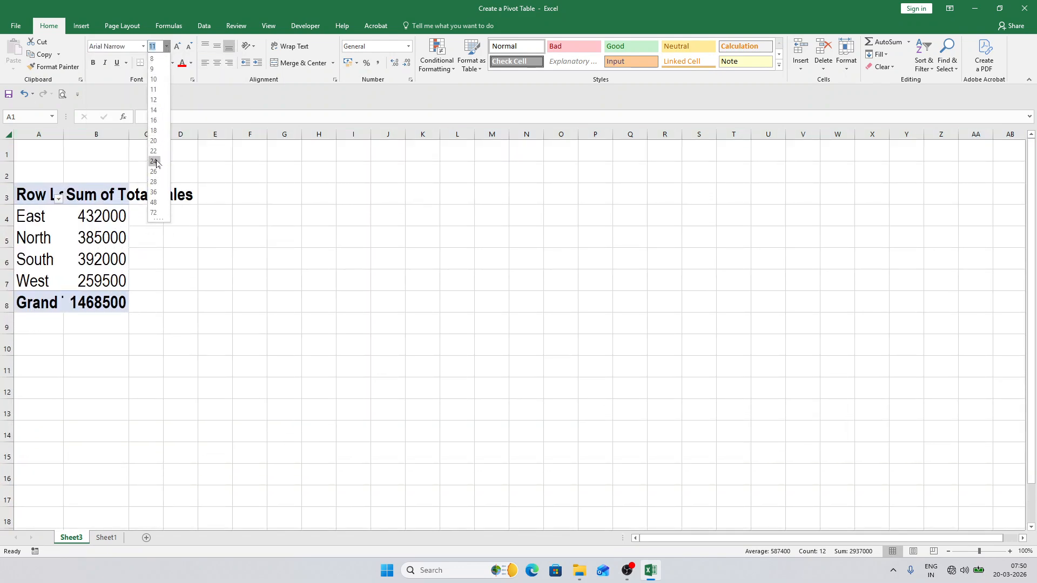
left_click(154, 131)
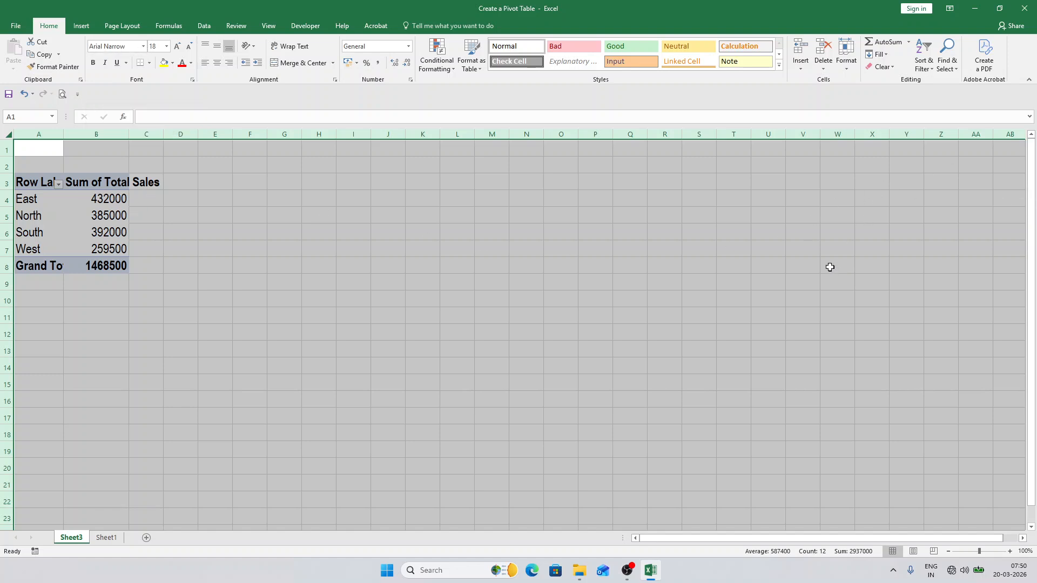
Step: Check the PivotTable field list's display with a cell outside and a cell inside the pivot table selected
left_click(487, 254)
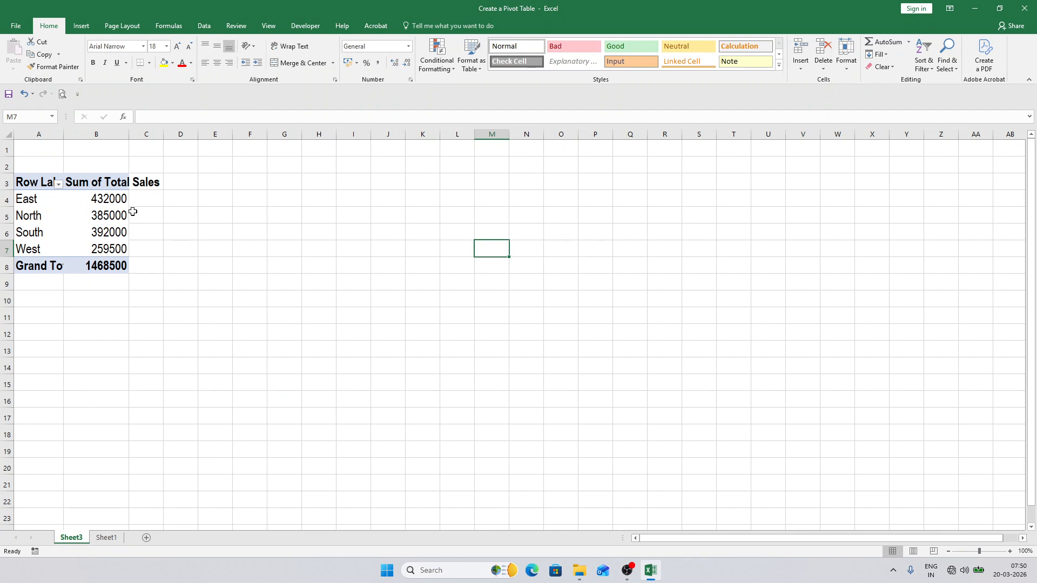
left_click(83, 203)
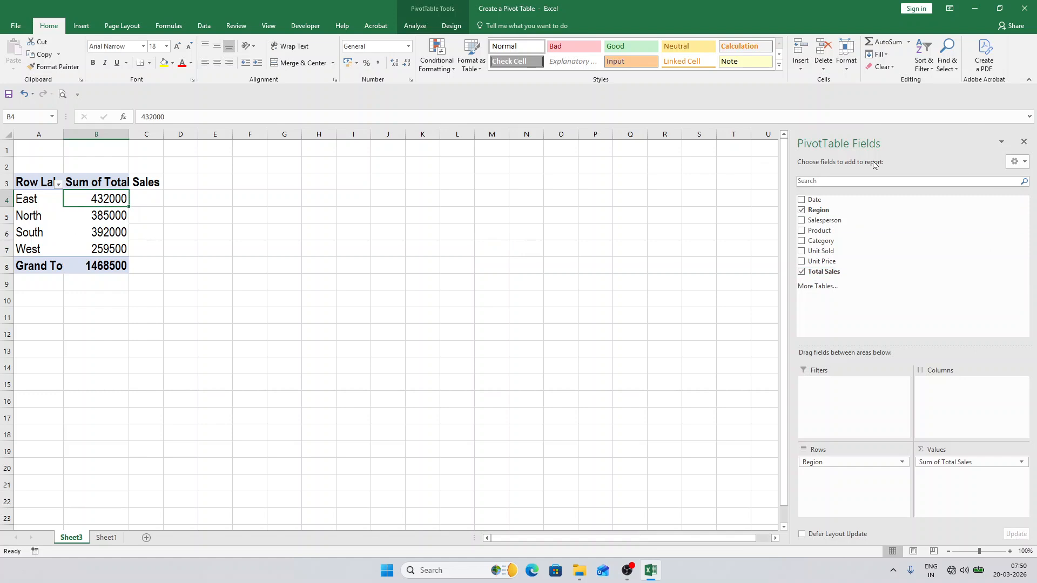
left_click(525, 213)
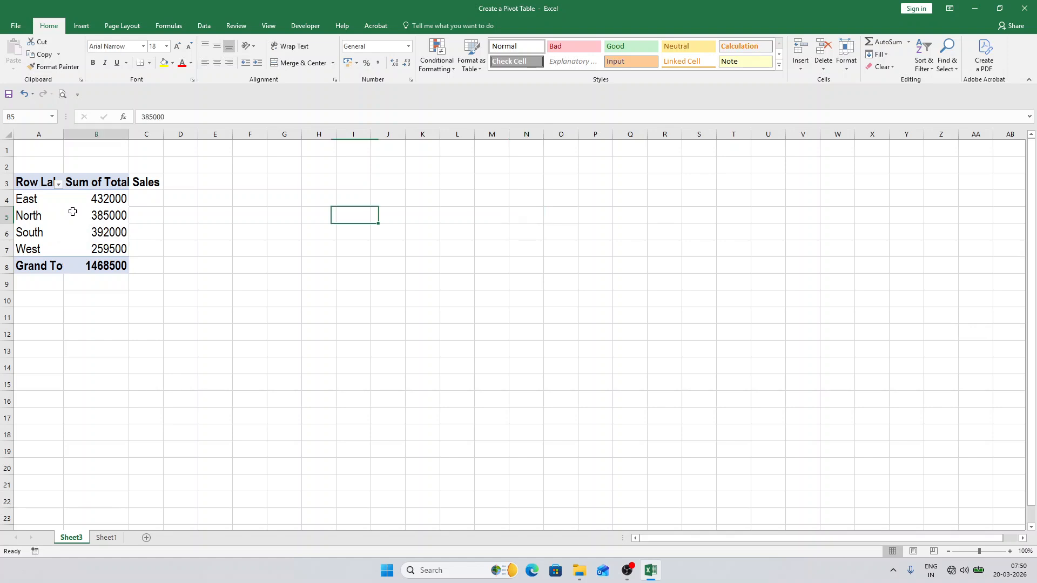
Step: Add Product to the pivot table's rows beneath Region, and Unit Sold to its values
left_click(71, 211)
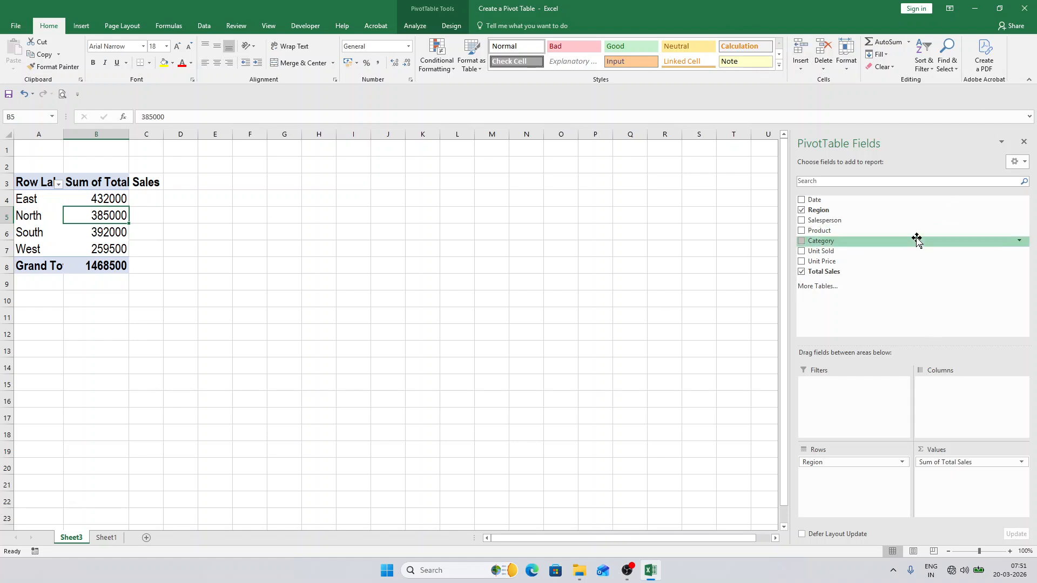
left_click(802, 231)
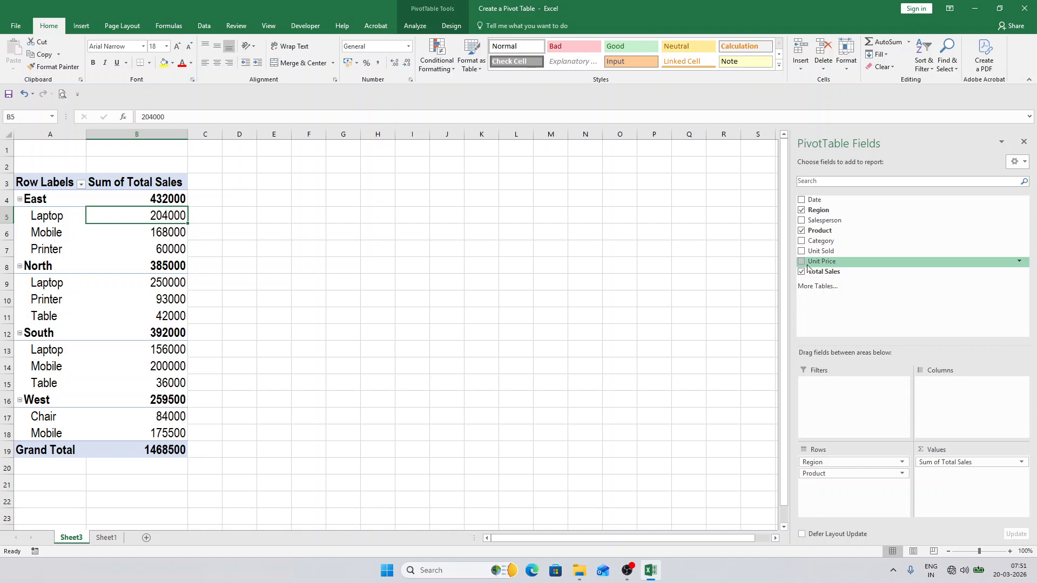
left_click(802, 252)
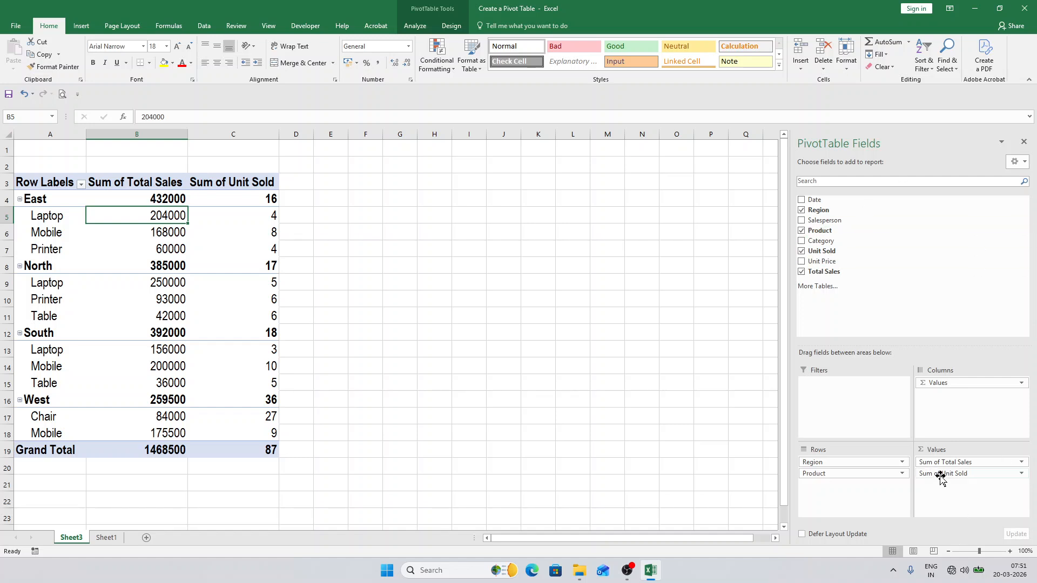
Step: Change the Unit Sold value field's summary calculation to Count
left_click(1022, 474)
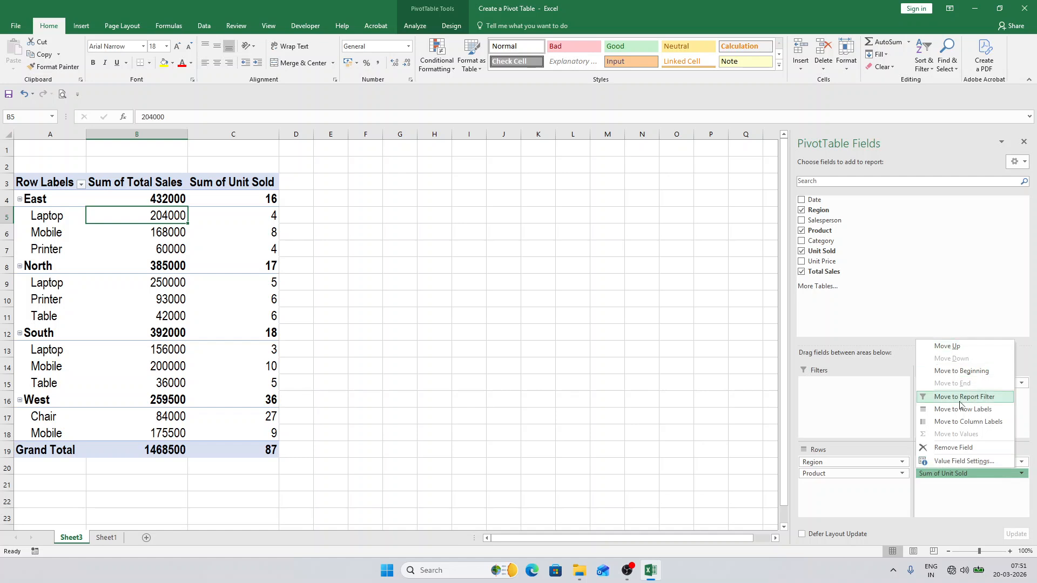
left_click(955, 461)
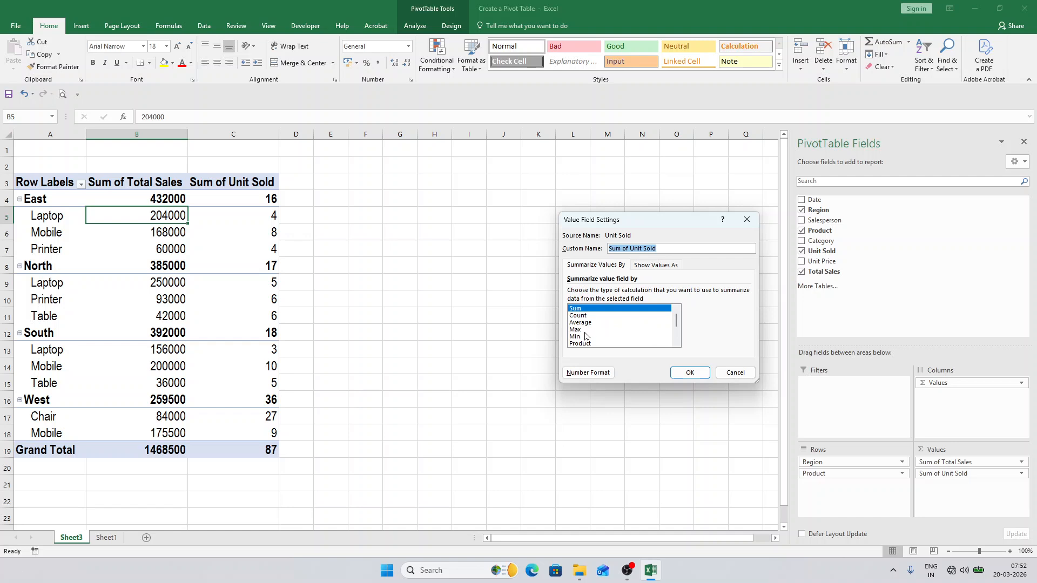
mouse_move(678, 324)
left_mouse_down()
mouse_move(681, 345)
mouse_move(680, 308)
left_mouse_up()
left_click(580, 316)
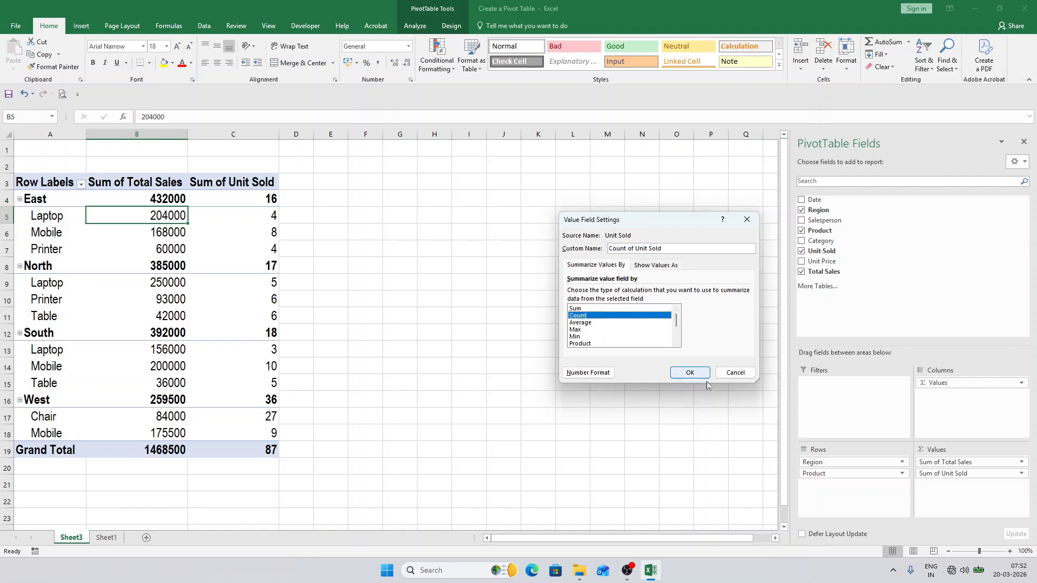
left_click(690, 373)
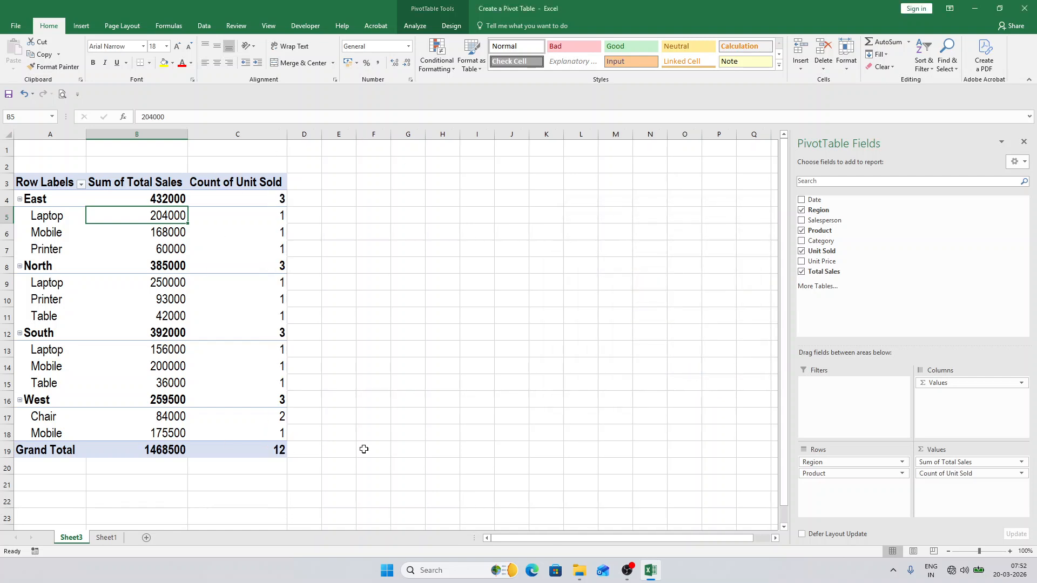
Step: Add Salesperson to the pivot table's rows and move Region from the rows to the report filter
mouse_move(169, 271)
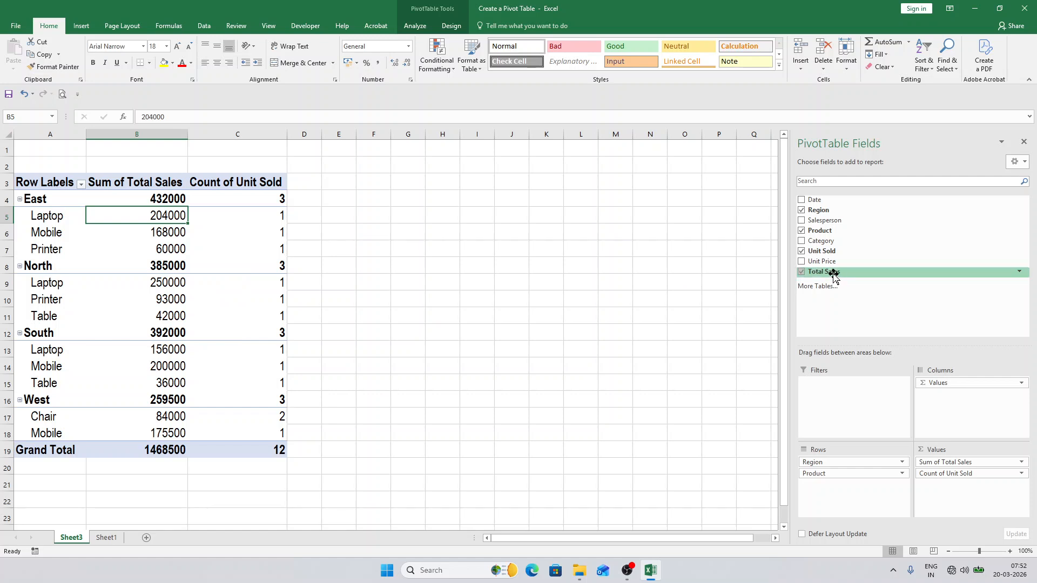
left_click(802, 221)
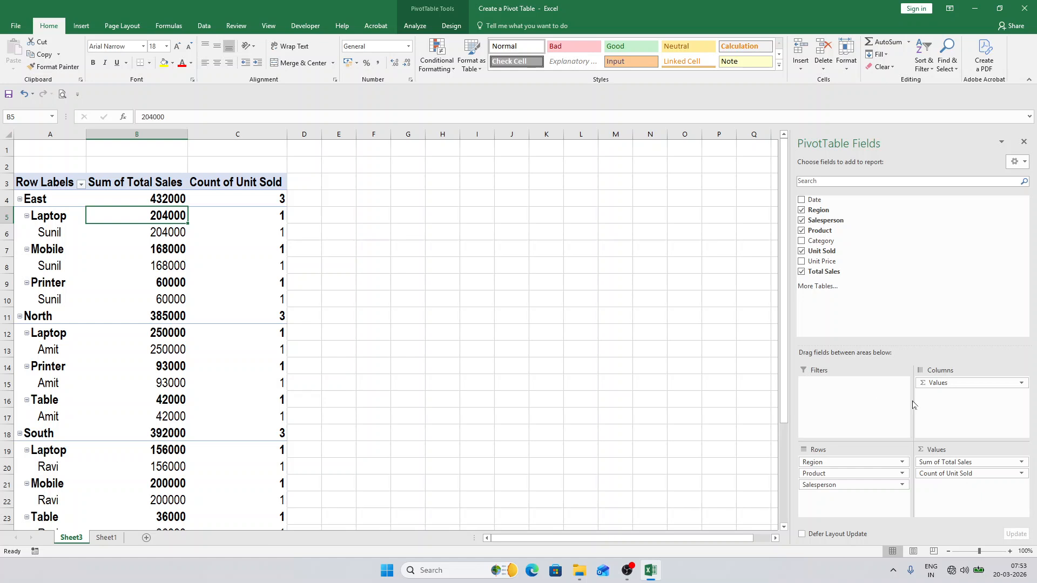
left_click_drag(810, 457, 815, 393)
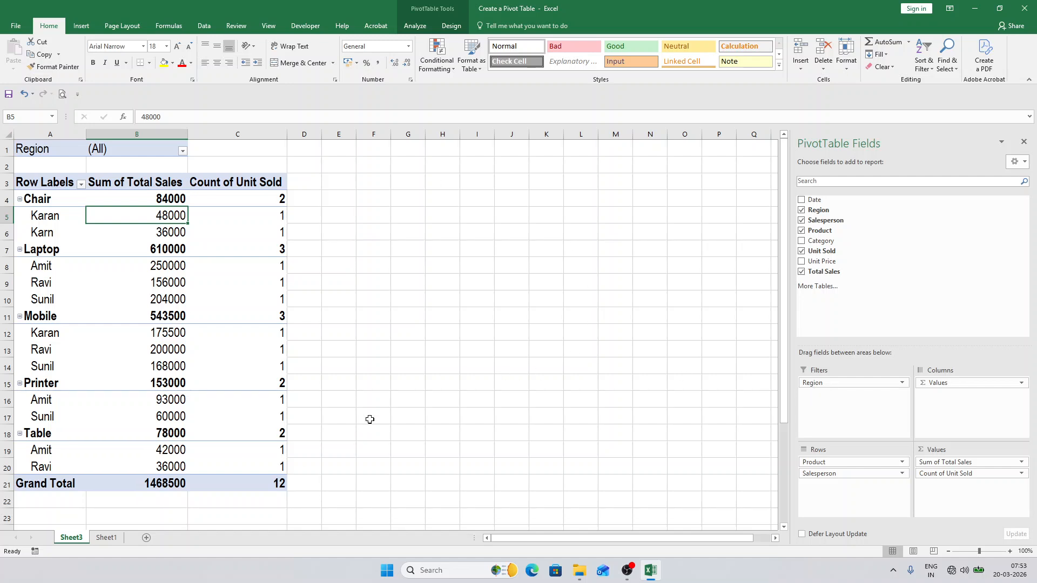
Step: Filter the pivot table to the East region
left_click(182, 152)
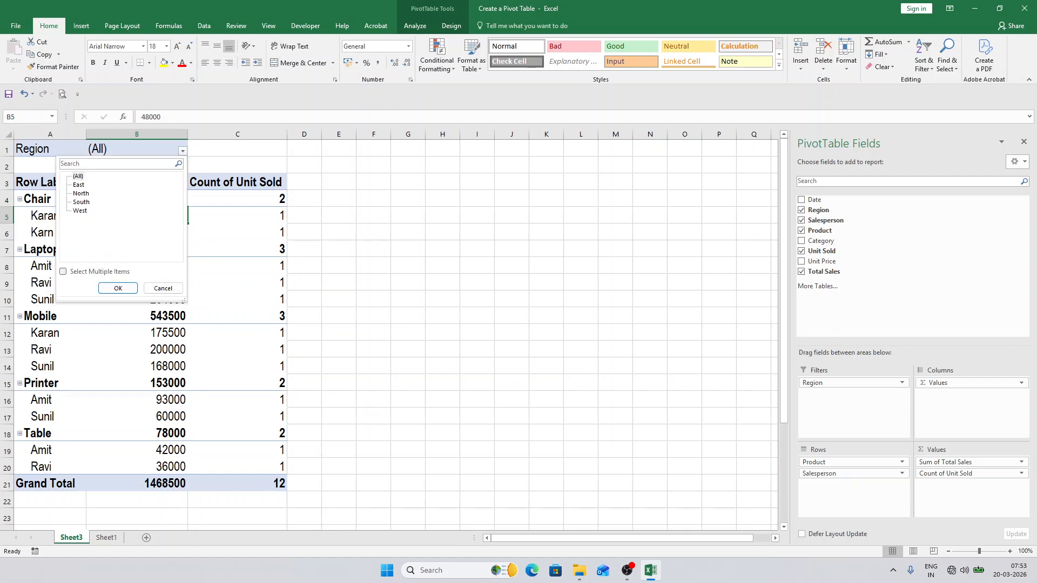
left_click(80, 185)
left_click(118, 288)
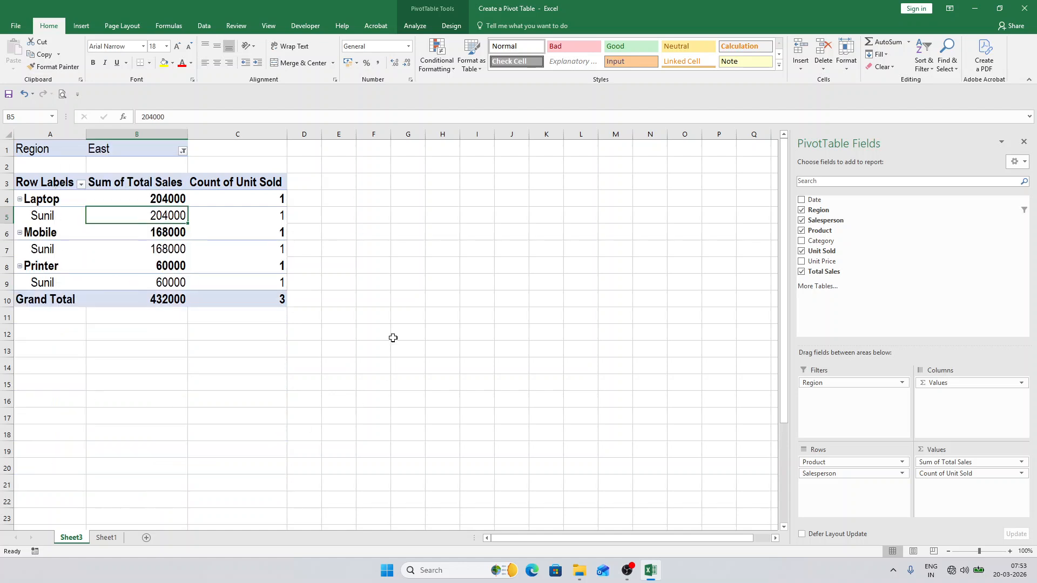
Step: Switch the pivot table's region filter to North
left_click(182, 152)
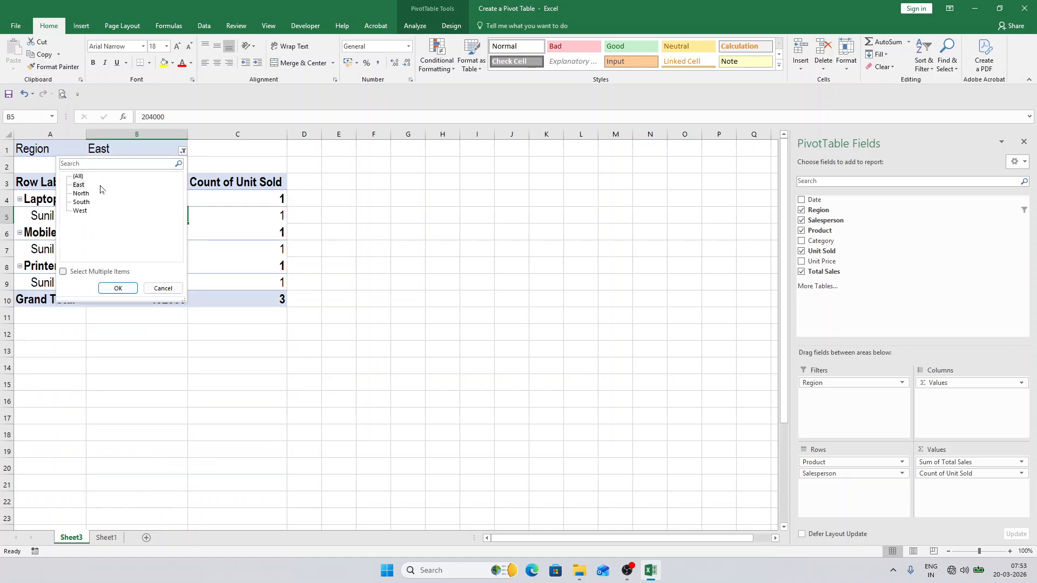
left_click(81, 194)
left_click(82, 195)
left_click(118, 288)
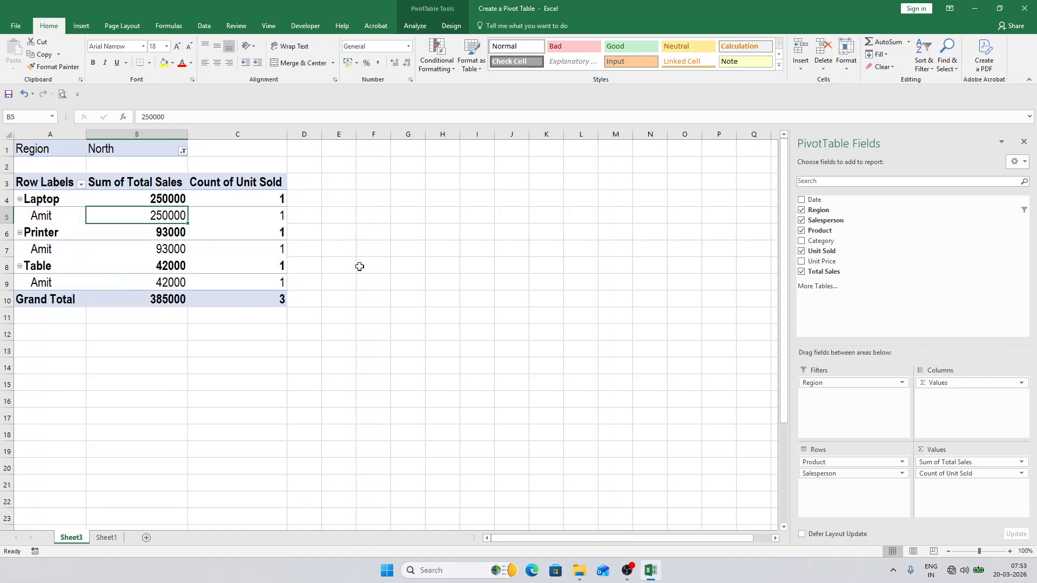
Step: Set the pivot table's report filter to show only the West region
left_click(183, 151)
left_click(80, 211)
left_click(117, 287)
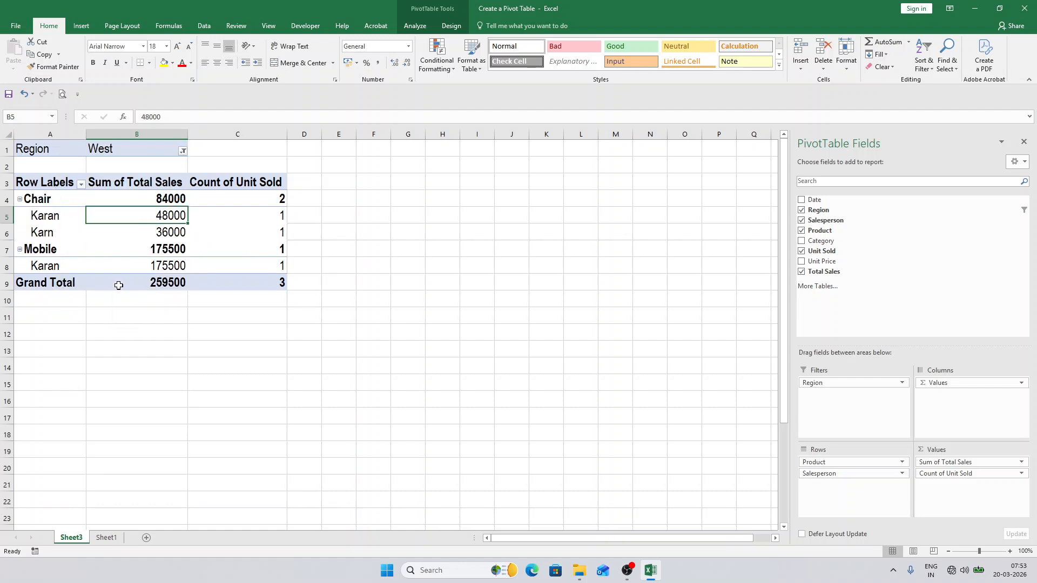